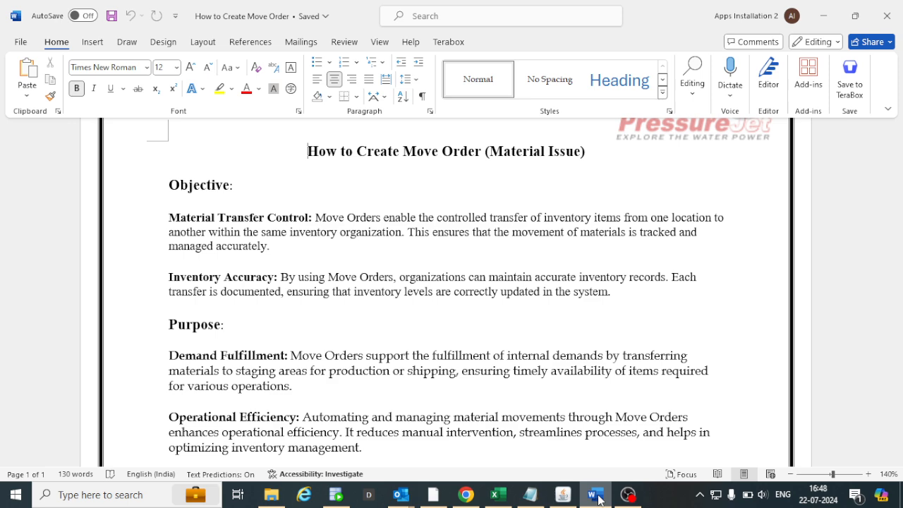
Read through the move order document's objective, purpose and process flow diagram.
scroll(599, 500, "down", 2)
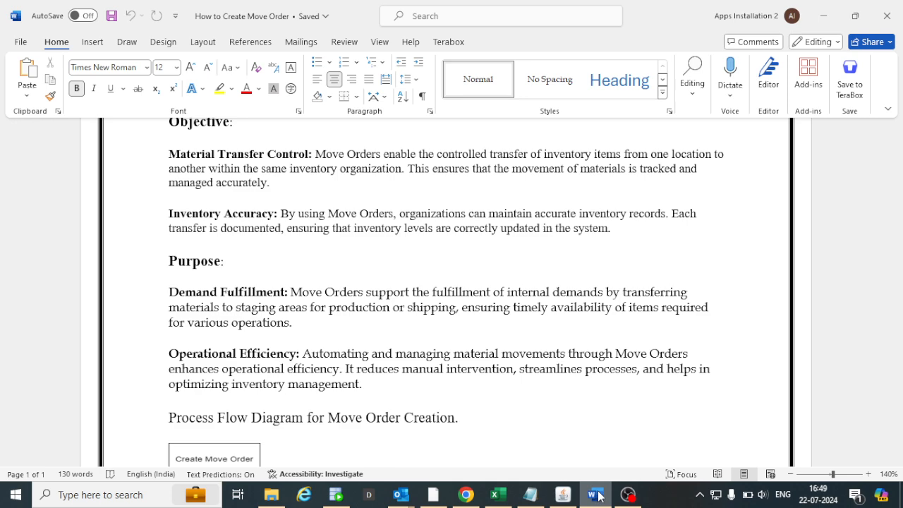
scroll(486, 453, "down", 2)
scroll(486, 453, "down", 4)
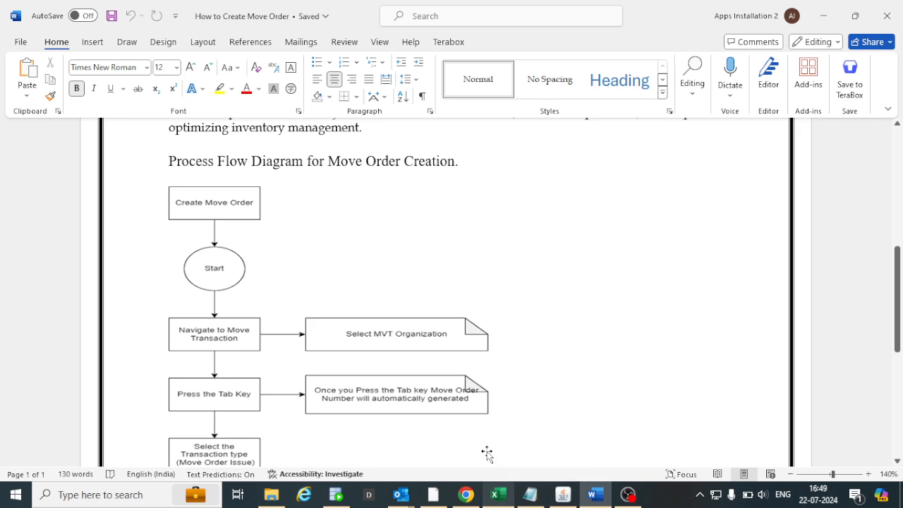
scroll(486, 453, "down", 2)
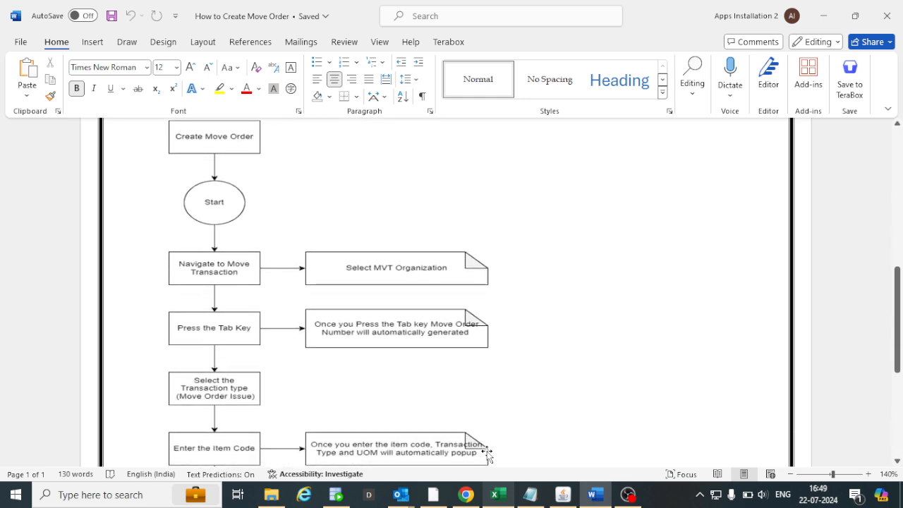
scroll(486, 452, "down", 4)
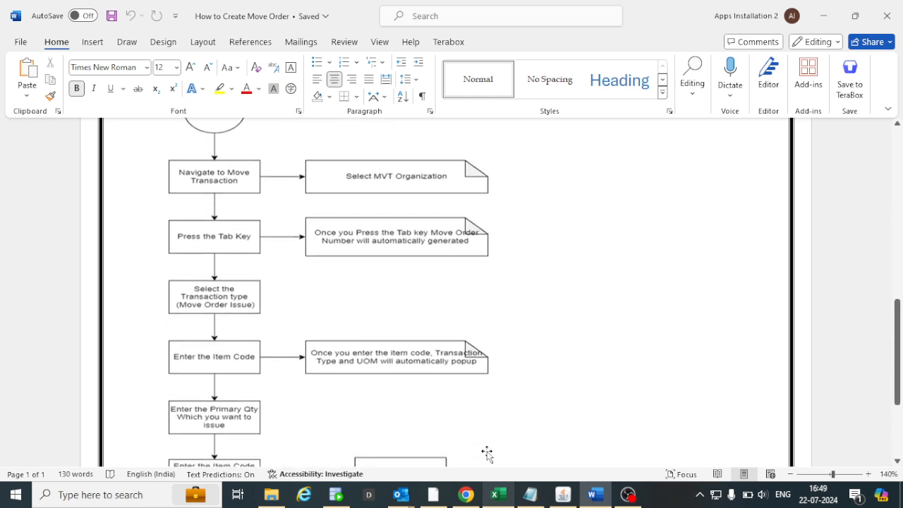
scroll(486, 453, "down", 3)
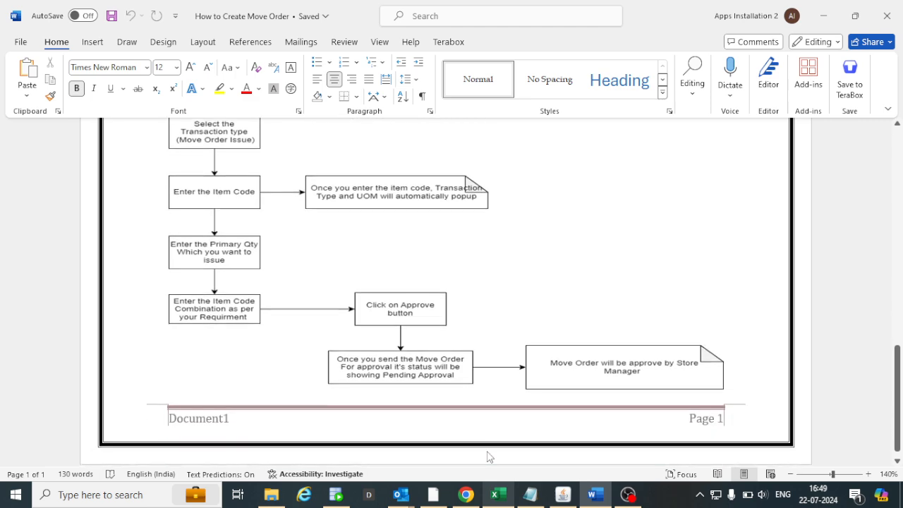
scroll(487, 452, "up", 3)
scroll(486, 453, "up", 17)
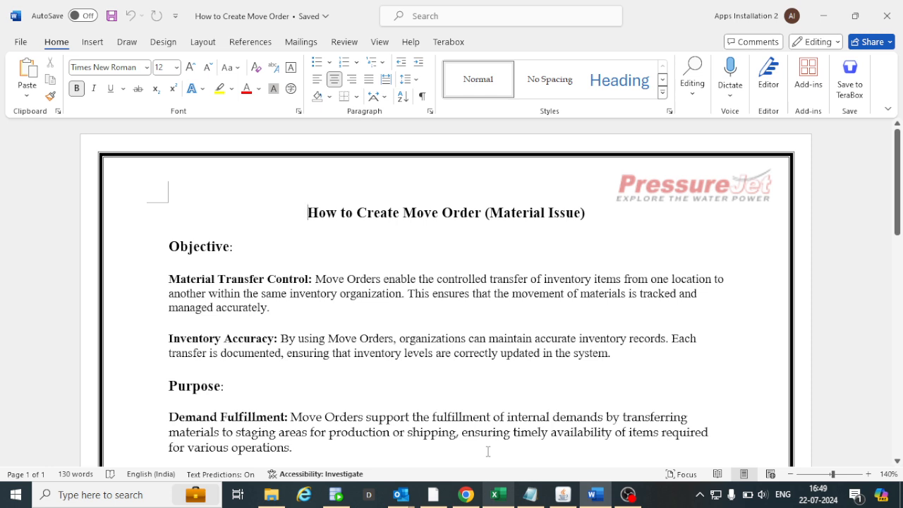
Switch to Oracle Applications and open the Move Orders form under Oracle Inventory.
left_click(562, 497)
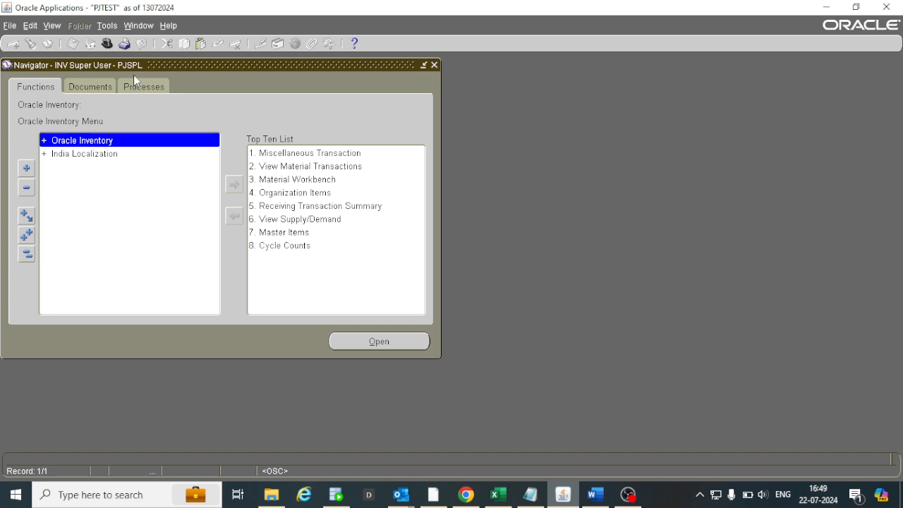
double_click(99, 141)
double_click(87, 168)
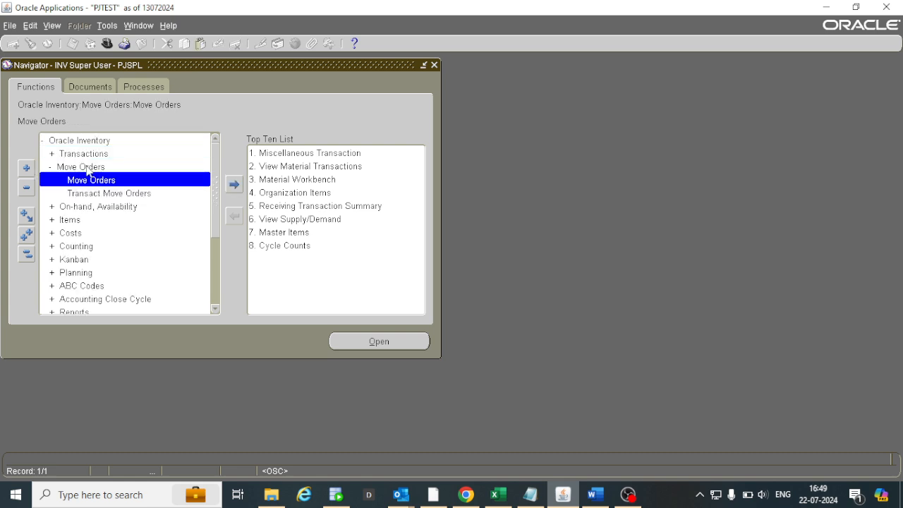
double_click(92, 180)
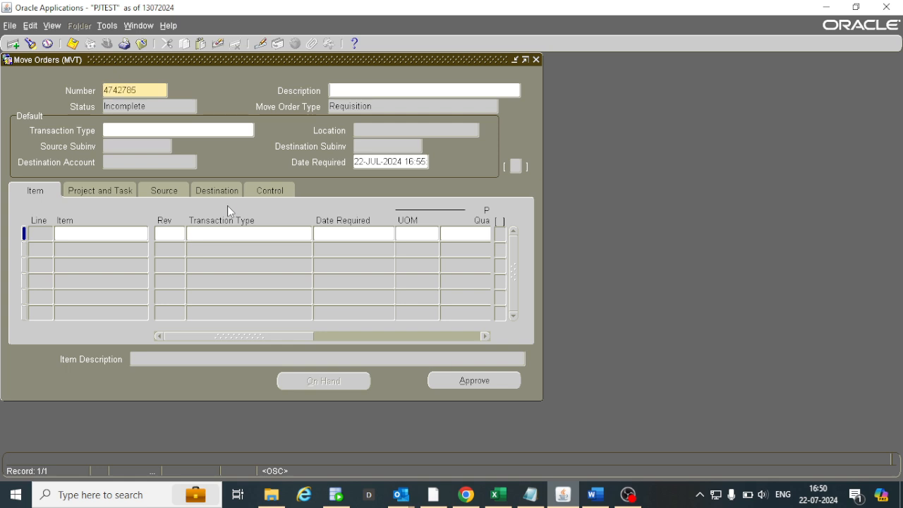
Review the new move order's header fields and set its default transaction type to Move Order Issue.
double_click(139, 89)
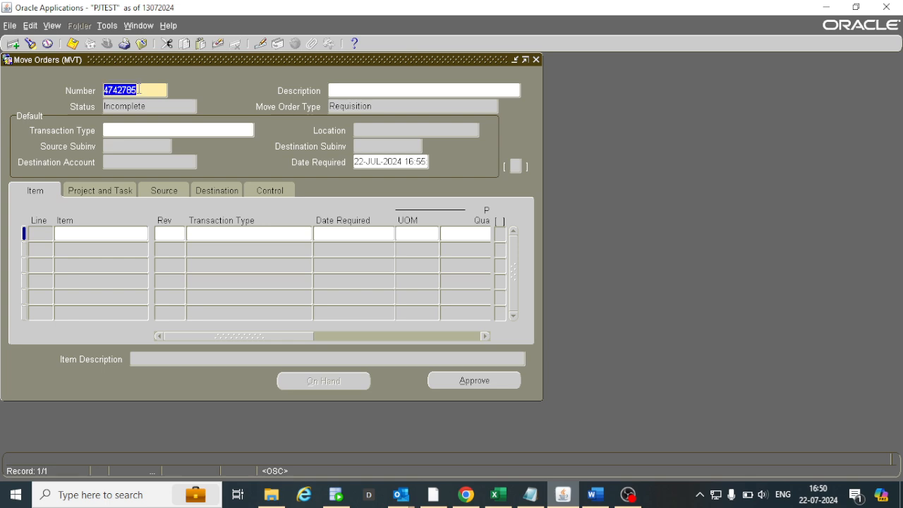
left_click(377, 91)
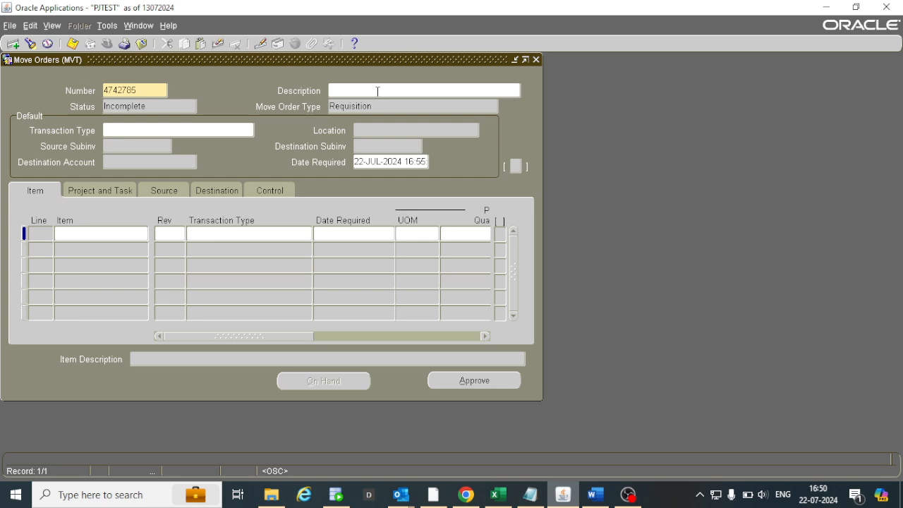
double_click(361, 106)
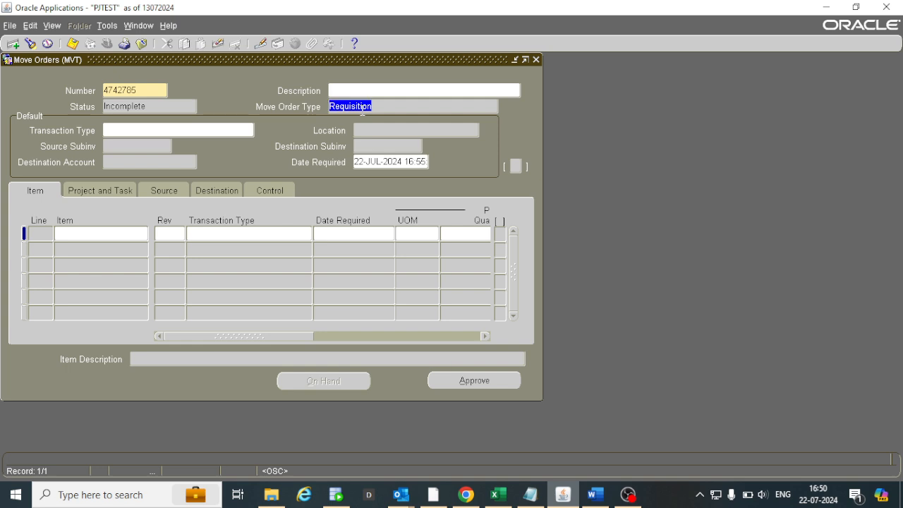
left_click(186, 131)
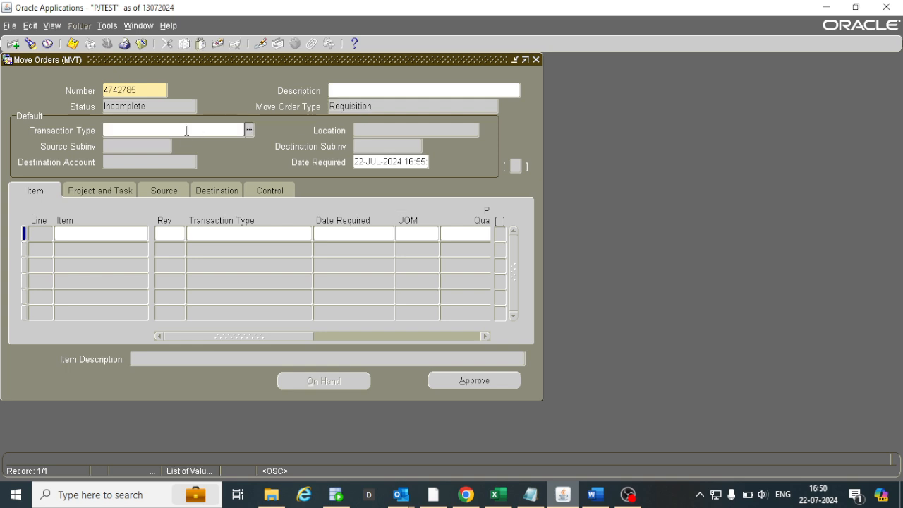
left_click(249, 133)
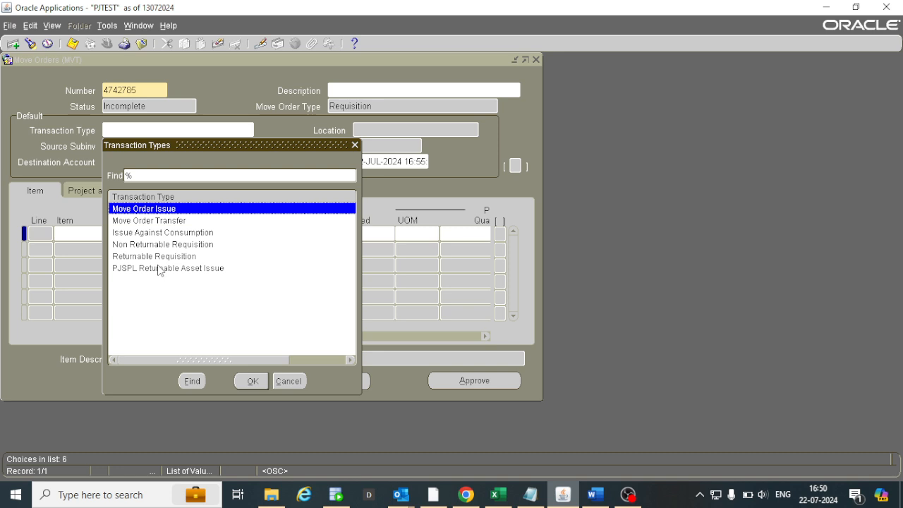
double_click(151, 209)
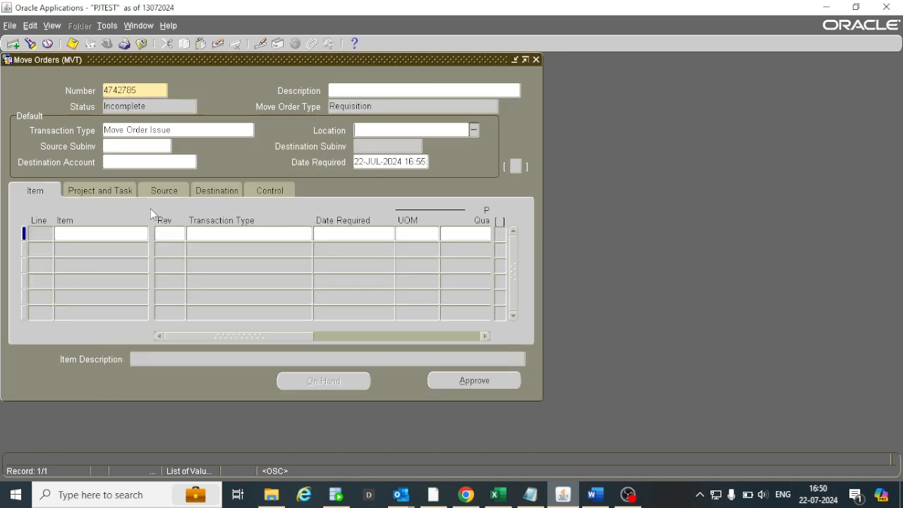
Enter item T.TO.CD-N-BD105116 on line 1 of the move order, copying the code from the Notepad list.
left_click(123, 237)
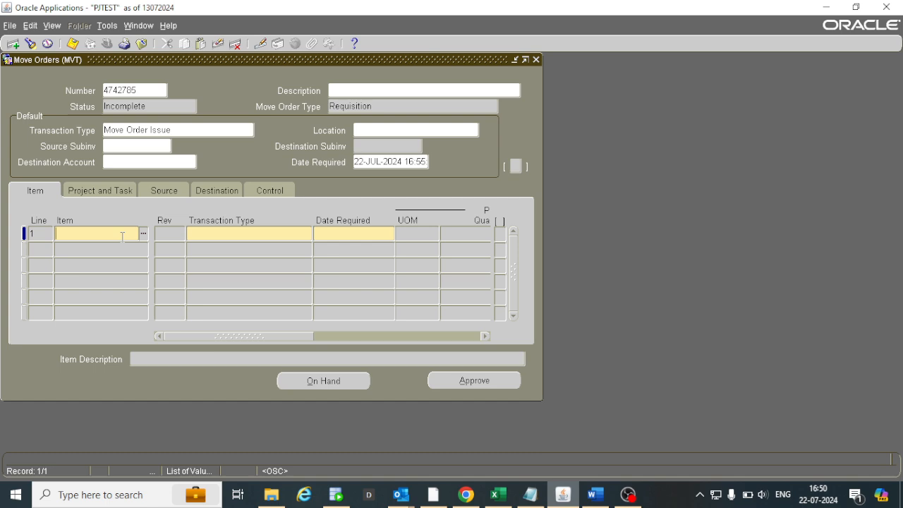
left_click(530, 493)
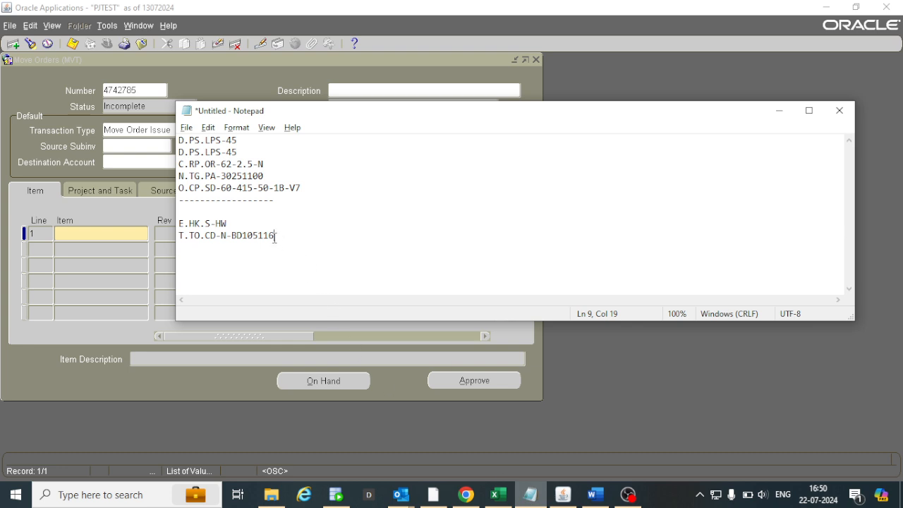
left_click_drag(274, 236, 180, 235)
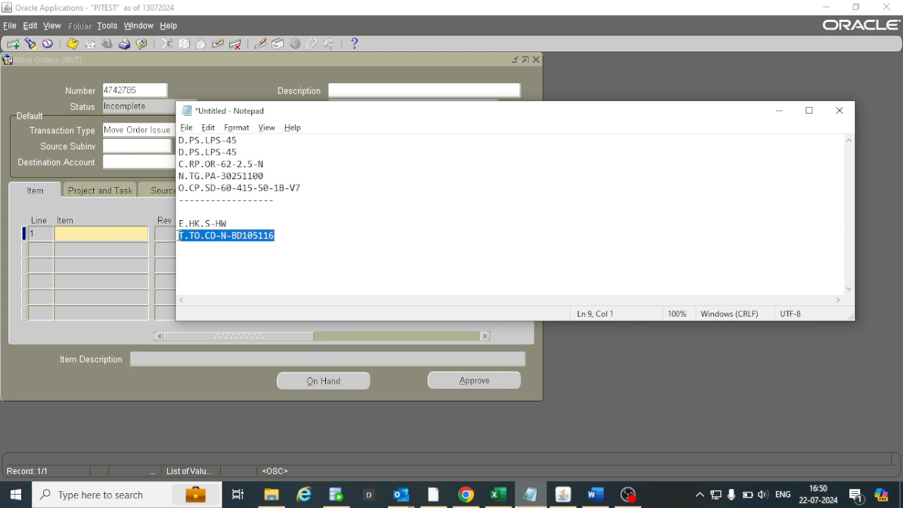
key("alt+Tab")
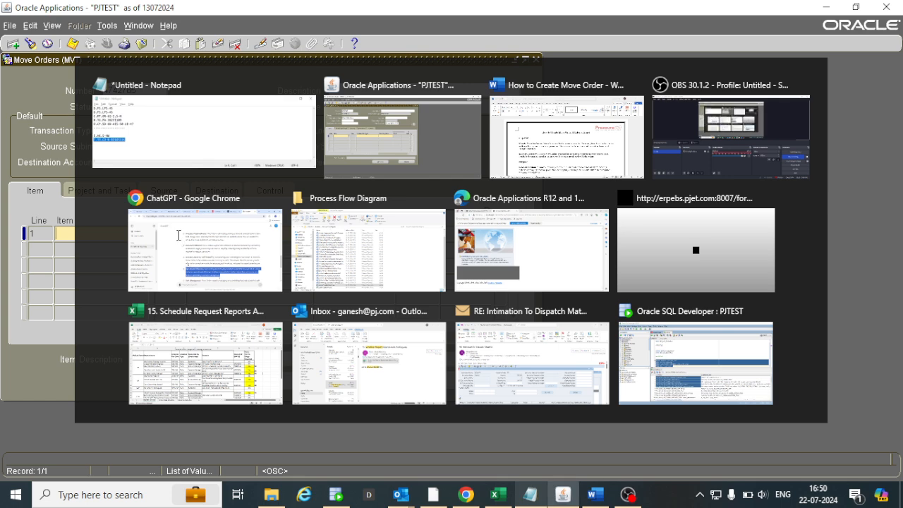
key("ctrl+v")
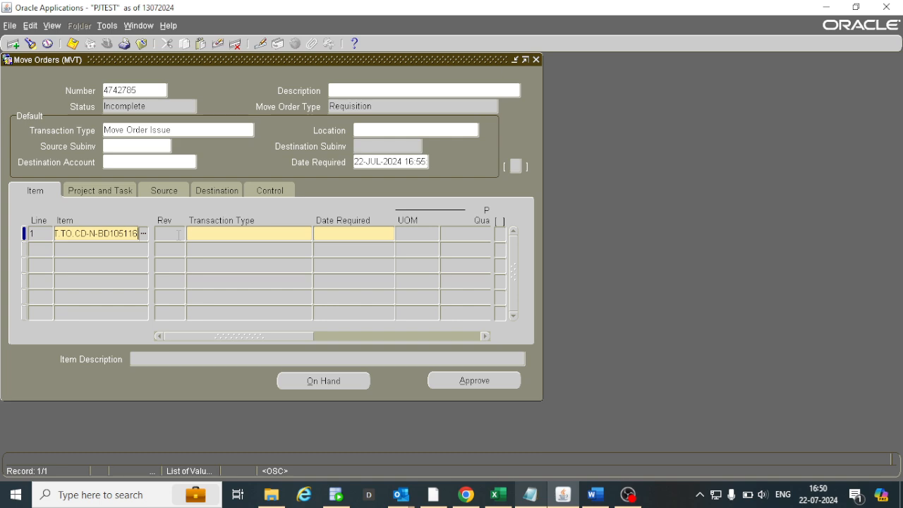
key("Tab")
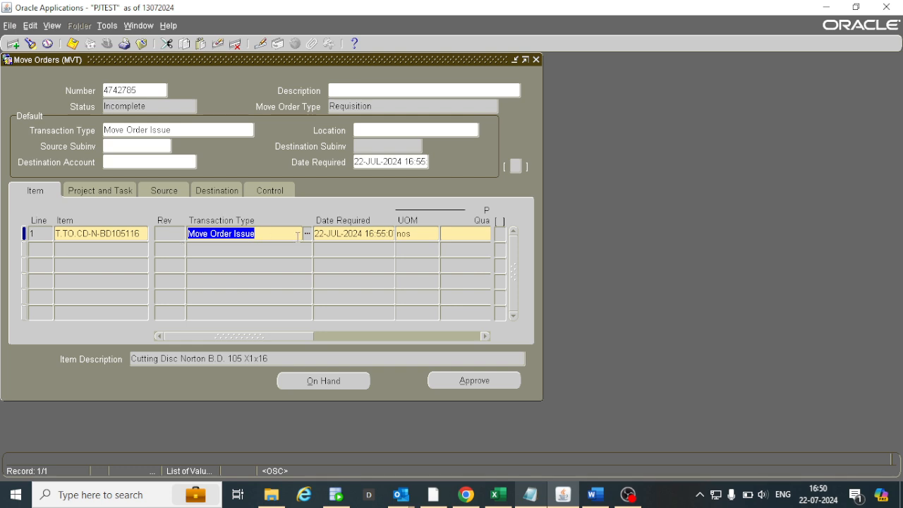
Check line 1's required date and unit of measure, and set its primary quantity to 5.
left_click(356, 233)
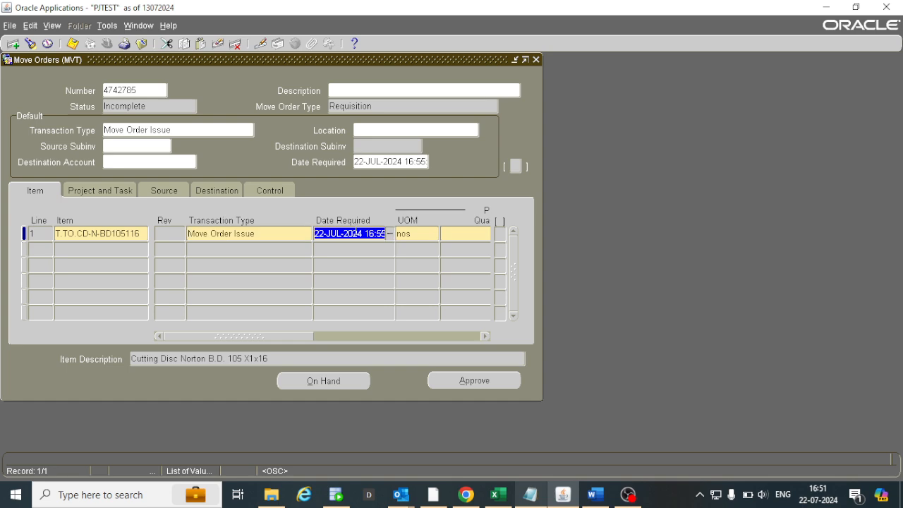
left_click(410, 234)
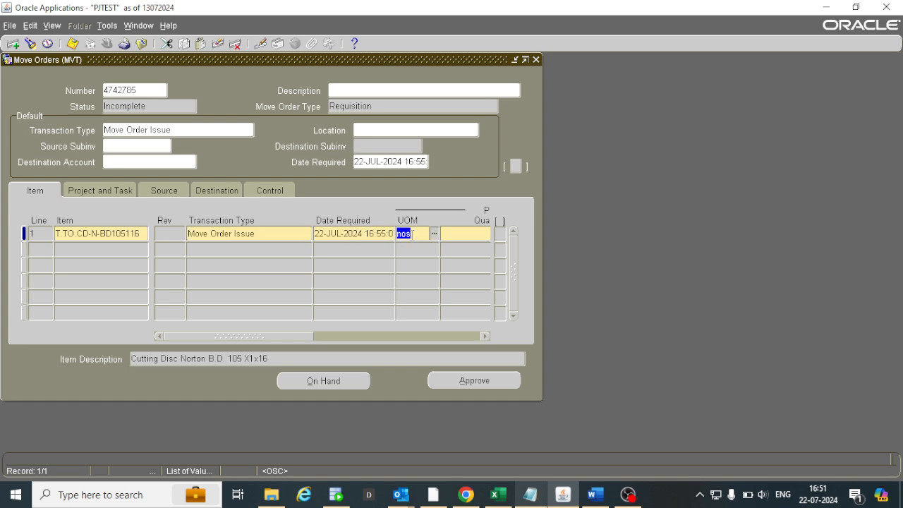
left_click_drag(287, 340, 335, 330)
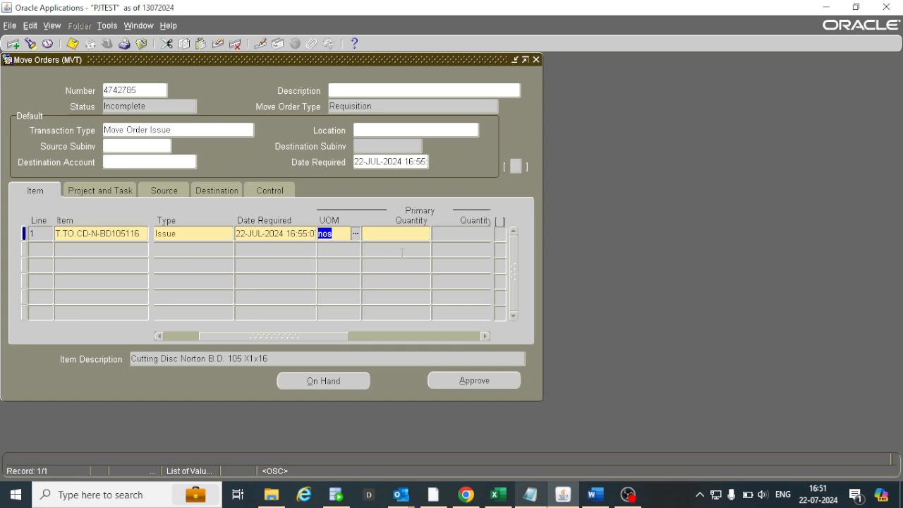
left_click(405, 234)
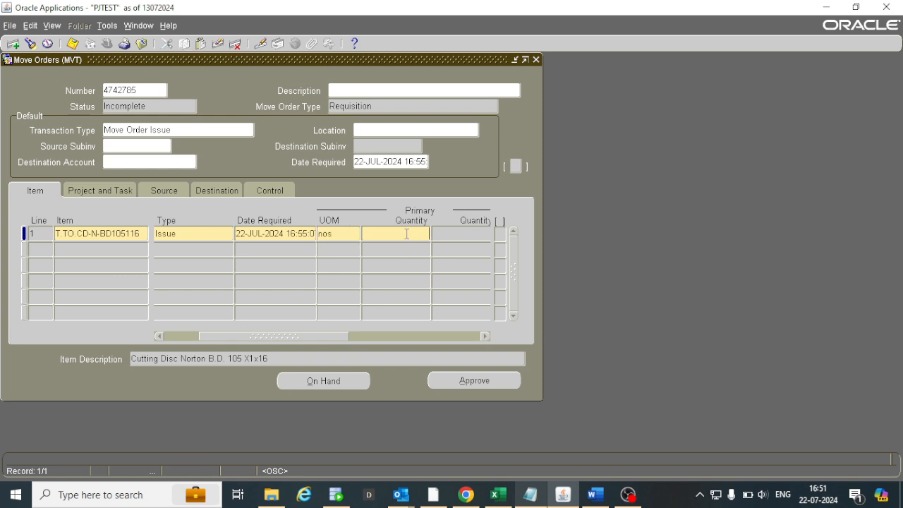
type("5")
Check the line item's on-hand availability in the Material Workbench and return to the move order.
left_click(316, 383)
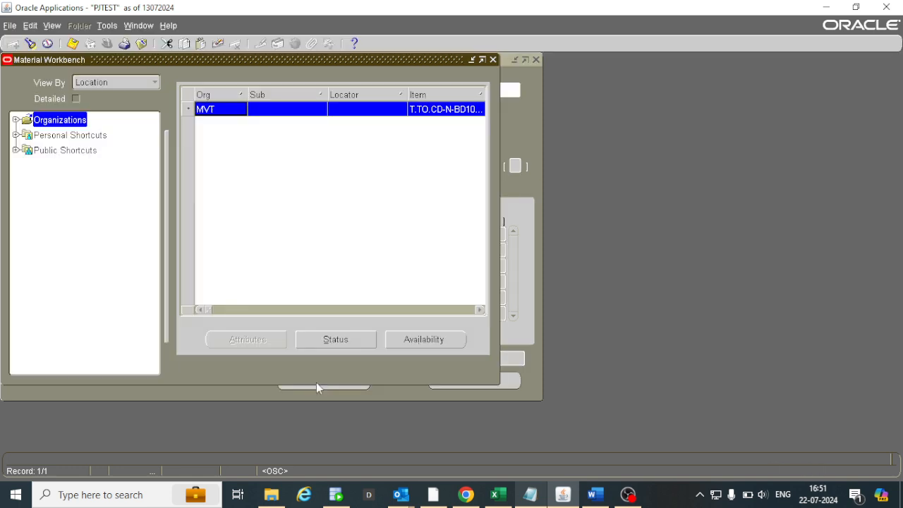
left_click(399, 339)
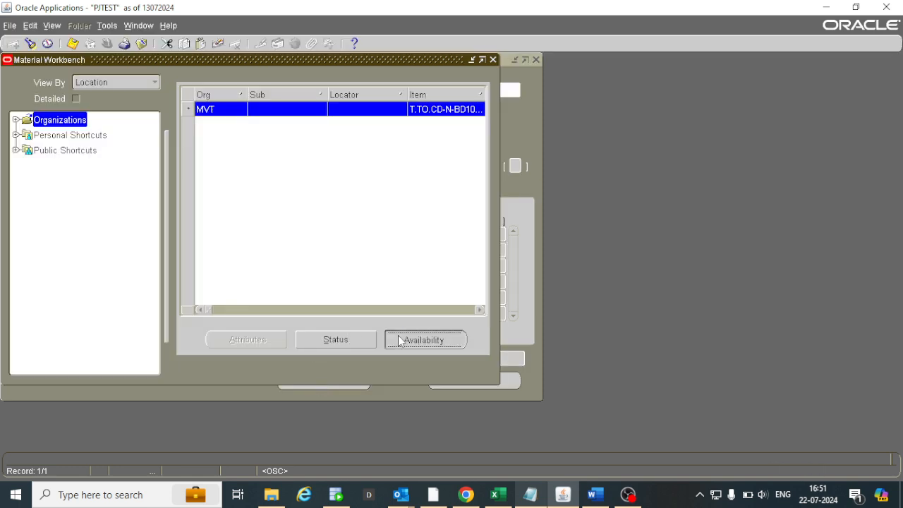
left_click(89, 297)
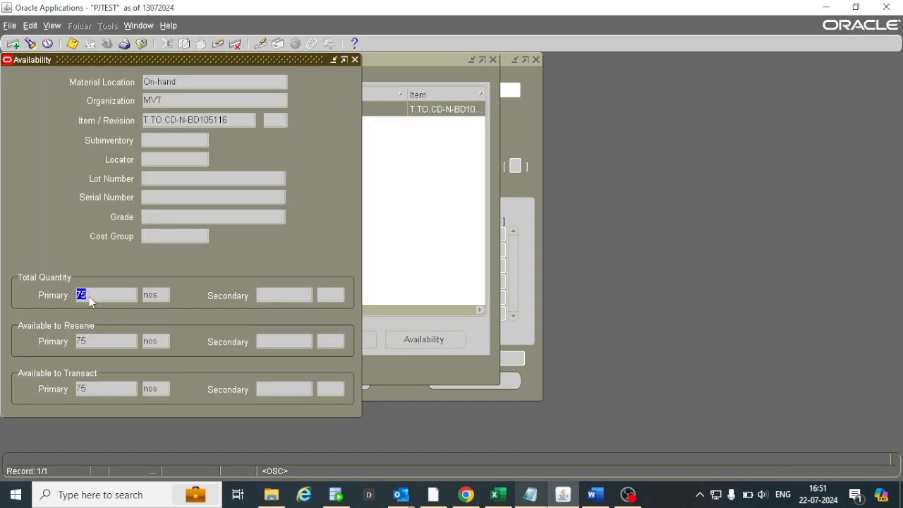
left_click(86, 340)
key("F4")
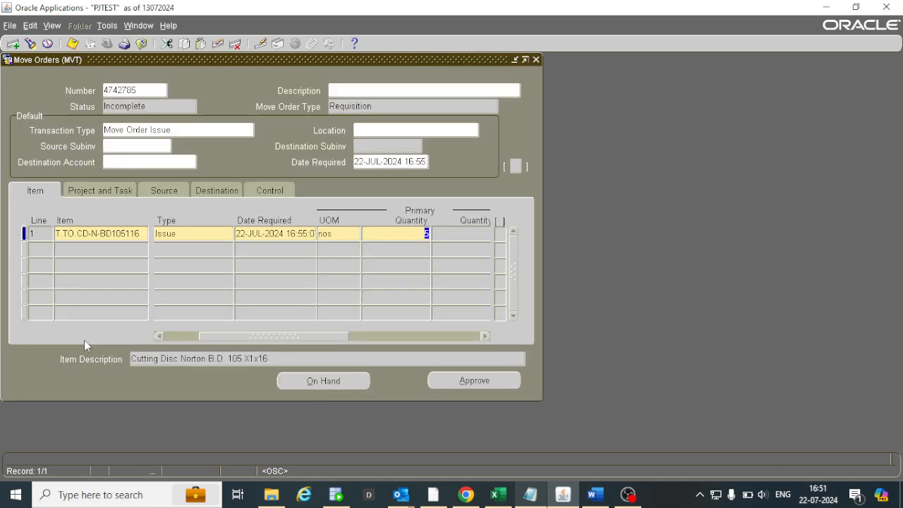
Set line 1's destination account using Raw Material account code 231101, keeping the default values for the other segments.
key("Tab")
key("Tab")
key("Tab")
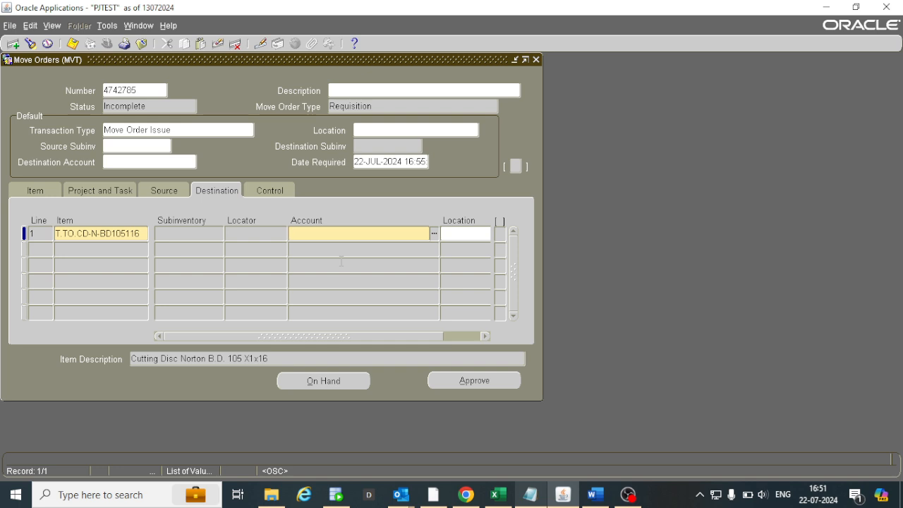
left_click(351, 227)
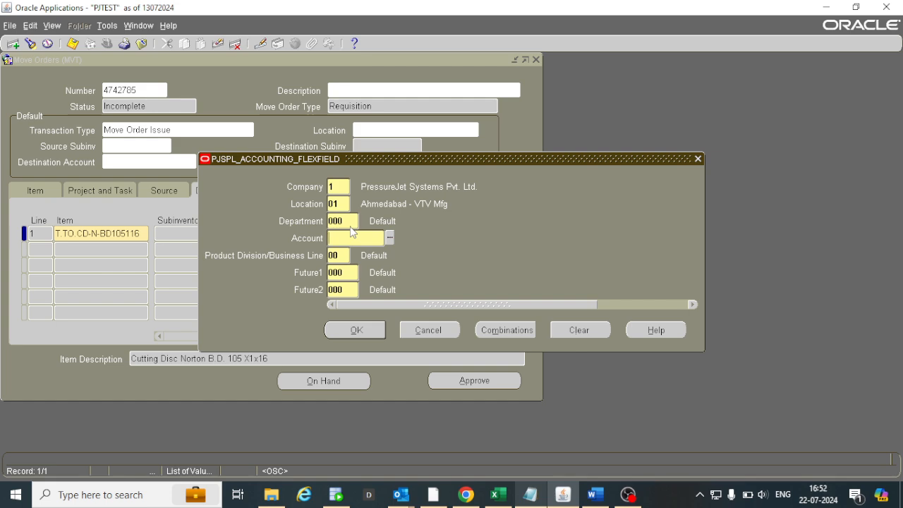
type("231101")
key("Tab")
key("Return")
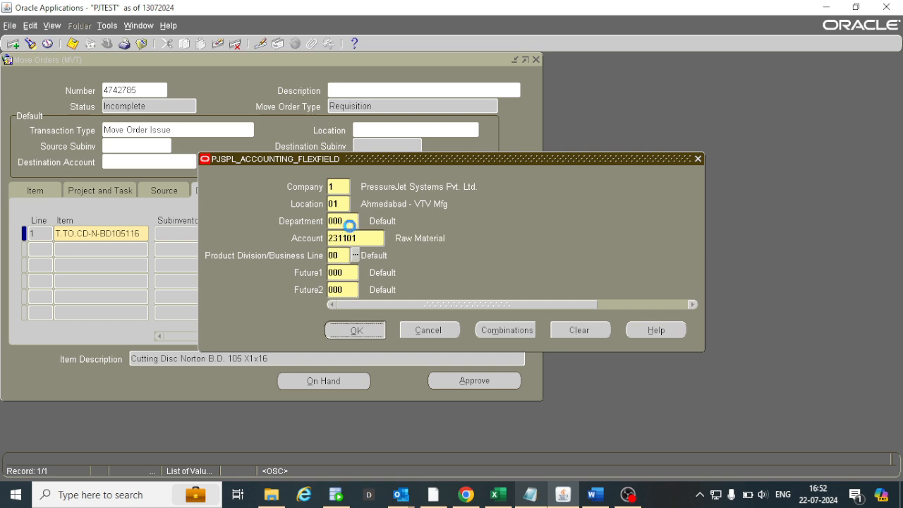
Save the move order, check its status and submit it for approval.
key("ctrl+s")
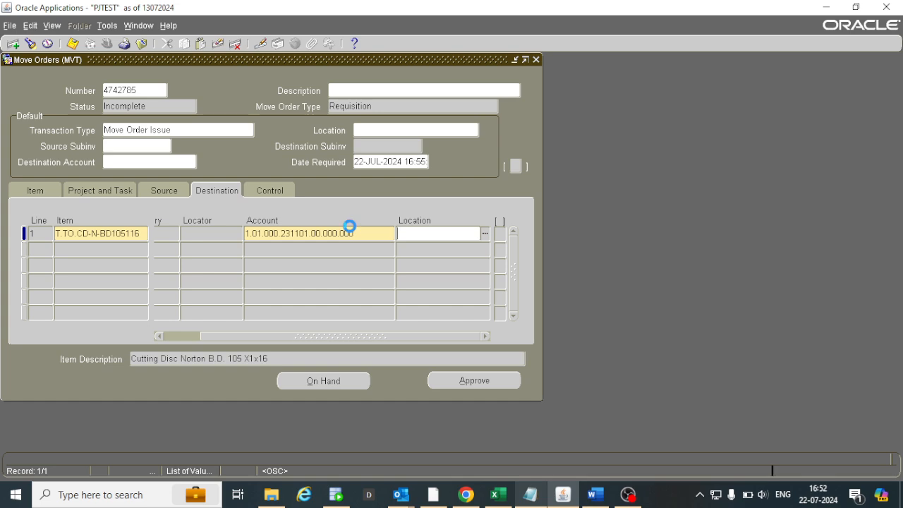
left_click(159, 108)
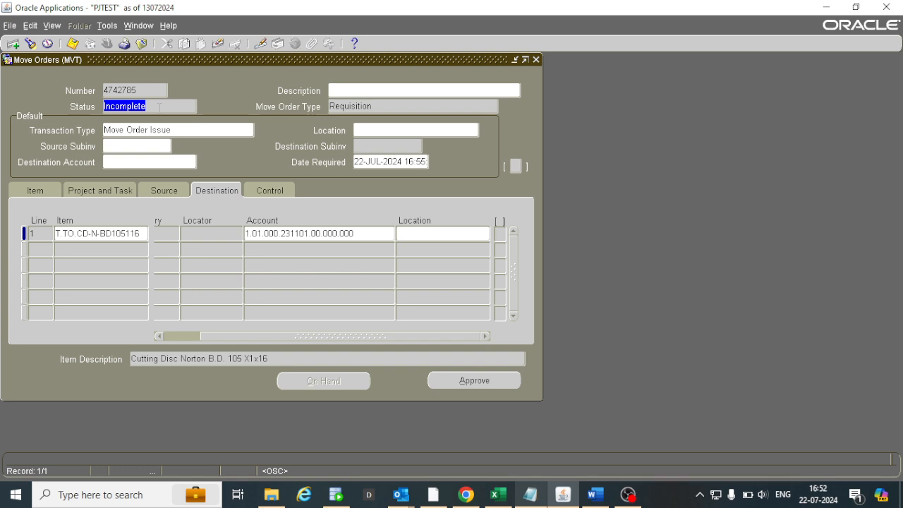
left_click(488, 381)
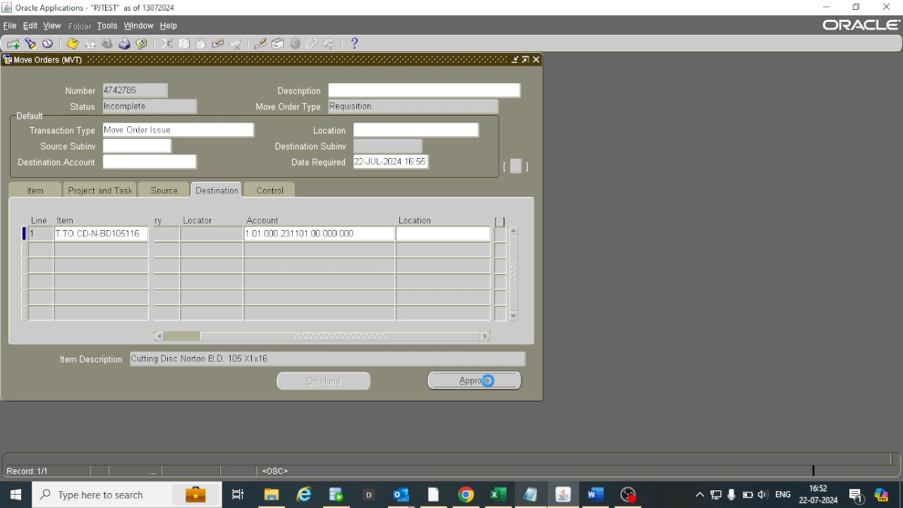
Check the move order's approval status and its number after submission.
left_click(181, 107)
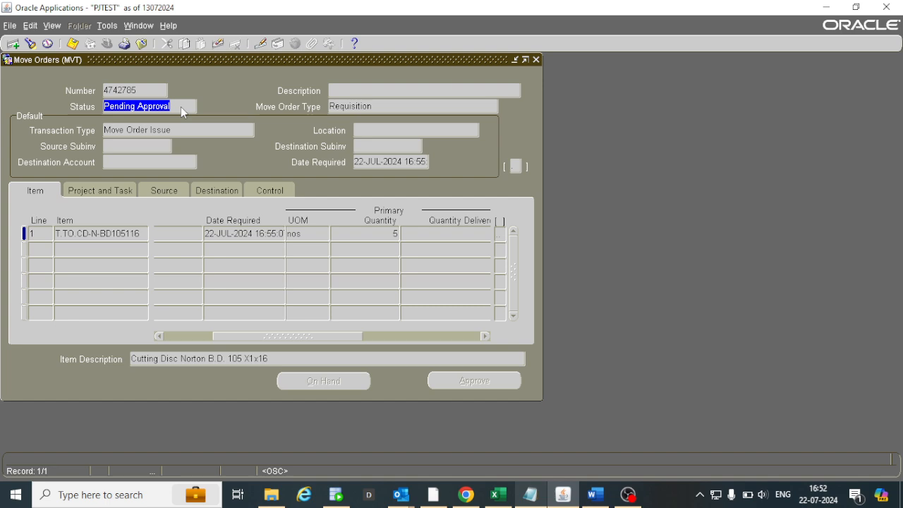
left_click(143, 90)
left_click(53, 26)
left_click(62, 193)
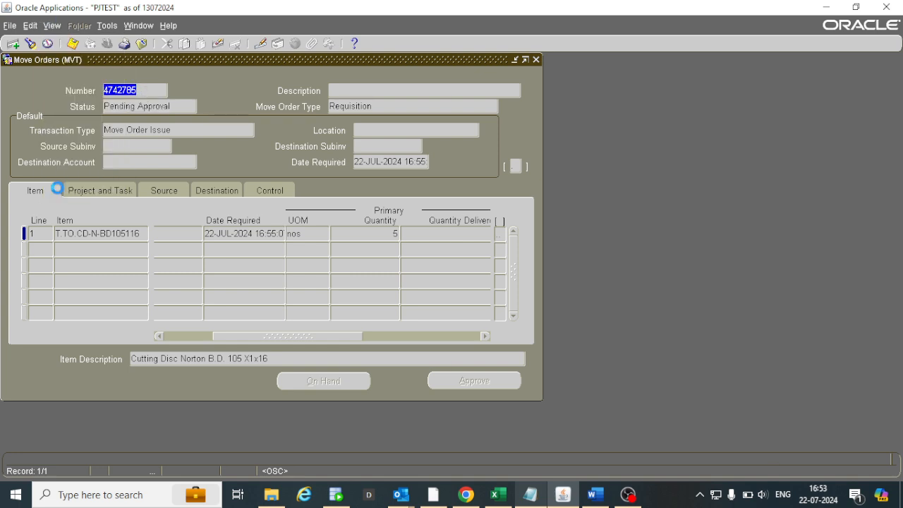
left_click(134, 346)
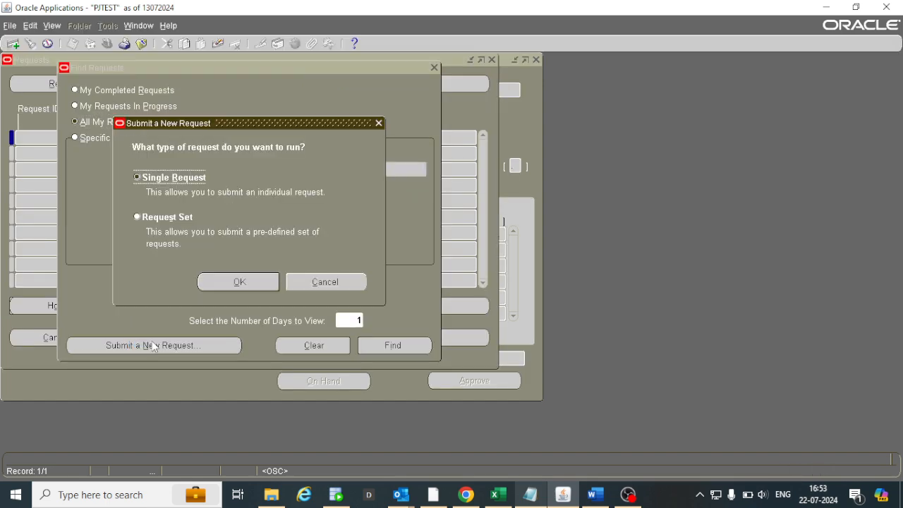
left_click(230, 281)
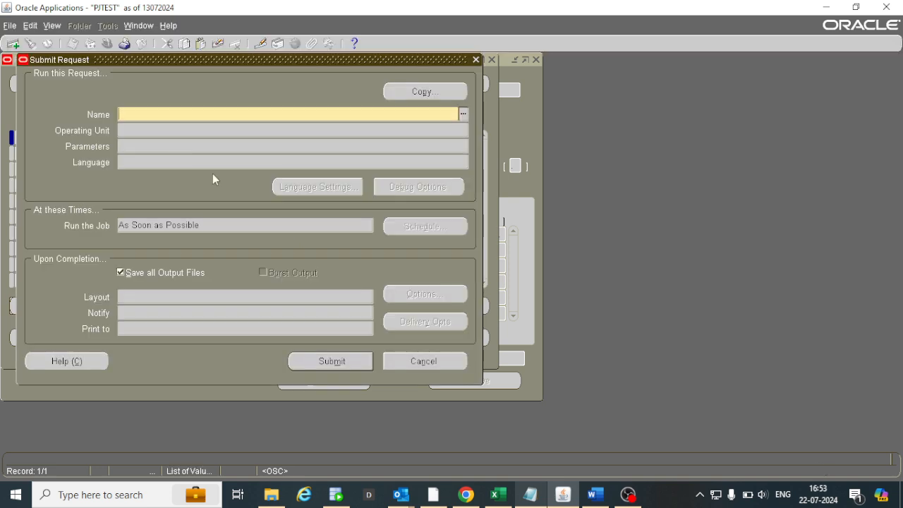
left_click(423, 361)
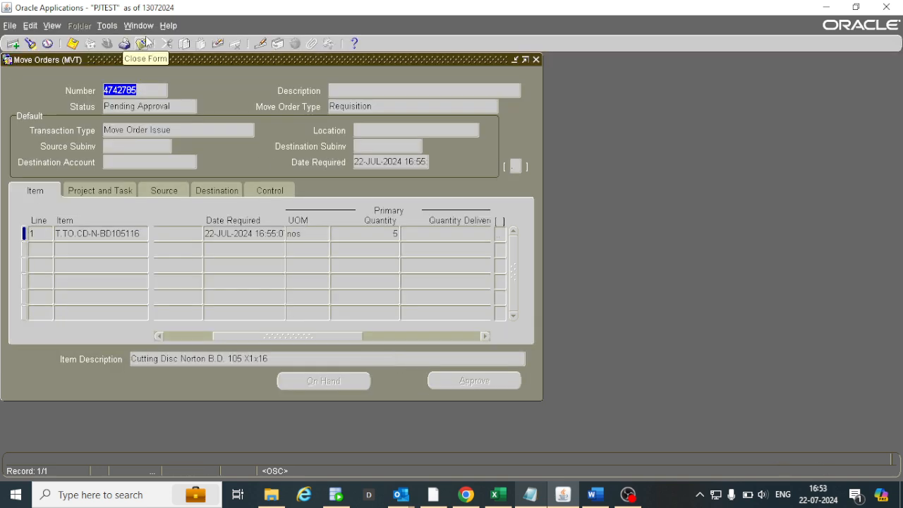
Submit the PJSPL Move Order Pick Slip Report for the current move order and acknowledge the submission.
left_click(110, 27)
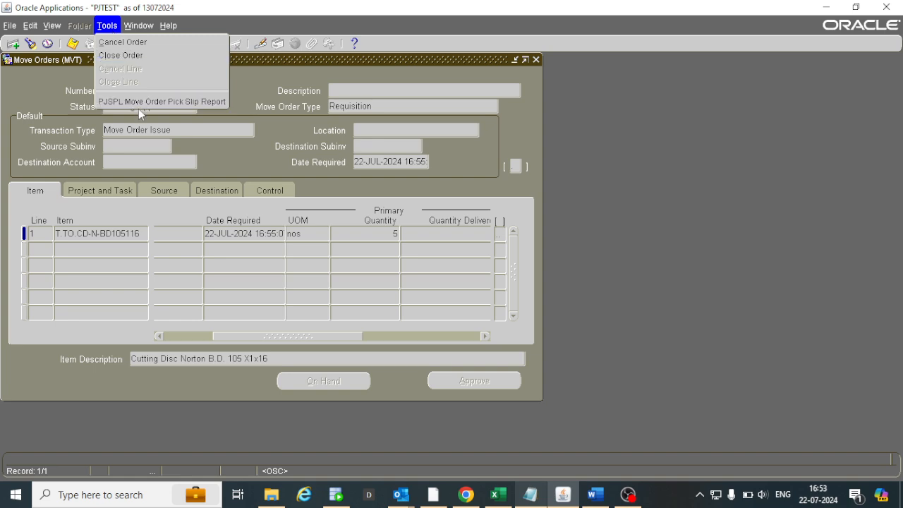
left_click(177, 102)
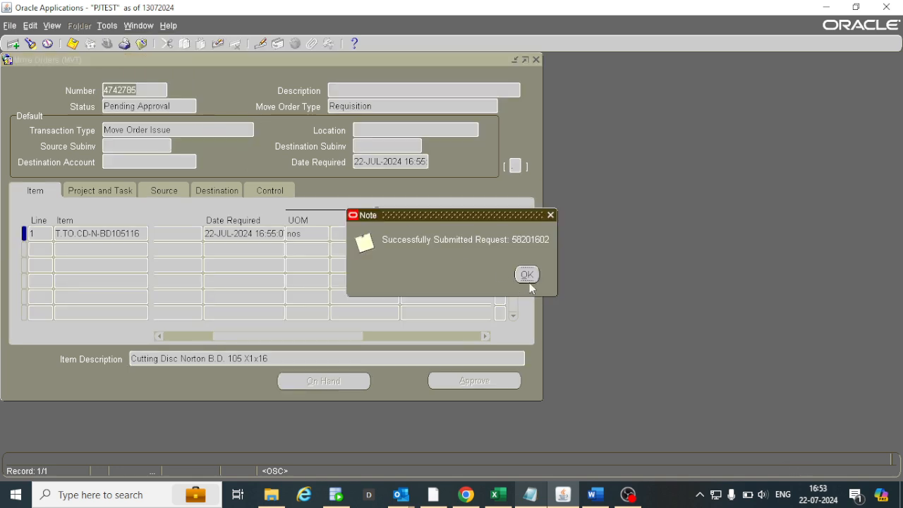
left_click(528, 278)
List all own concurrent requests using the default search criteria.
left_click(48, 24)
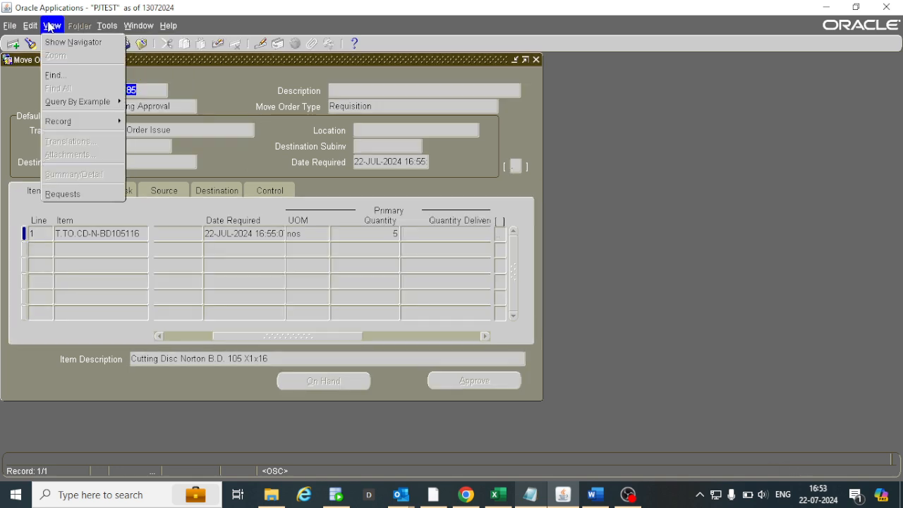
left_click(52, 189)
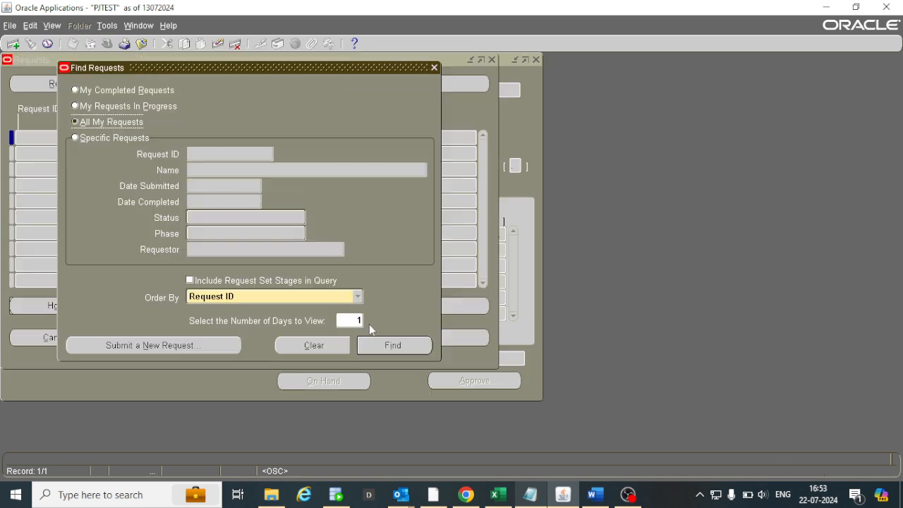
left_click(373, 342)
Refresh the request list until the PJSPL Move Order Pick Slip Report finishes, and check its phase and status.
left_click(101, 81)
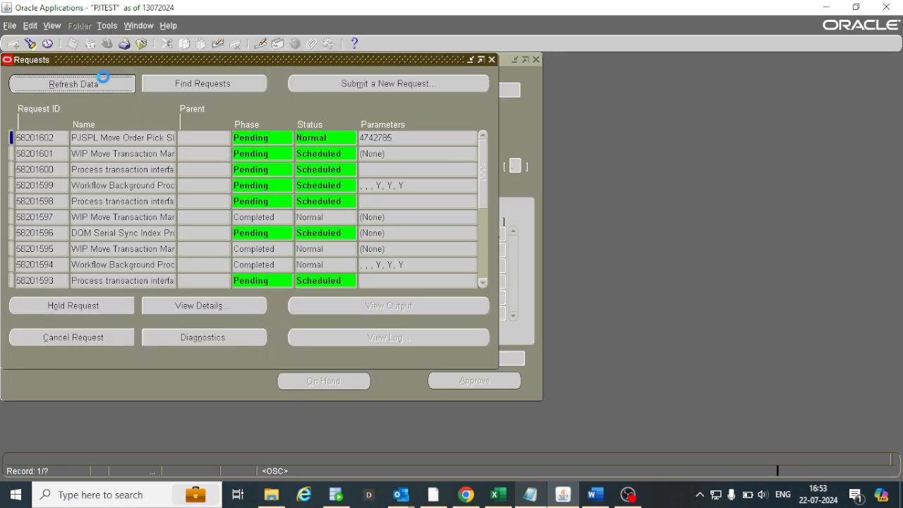
left_click(151, 134)
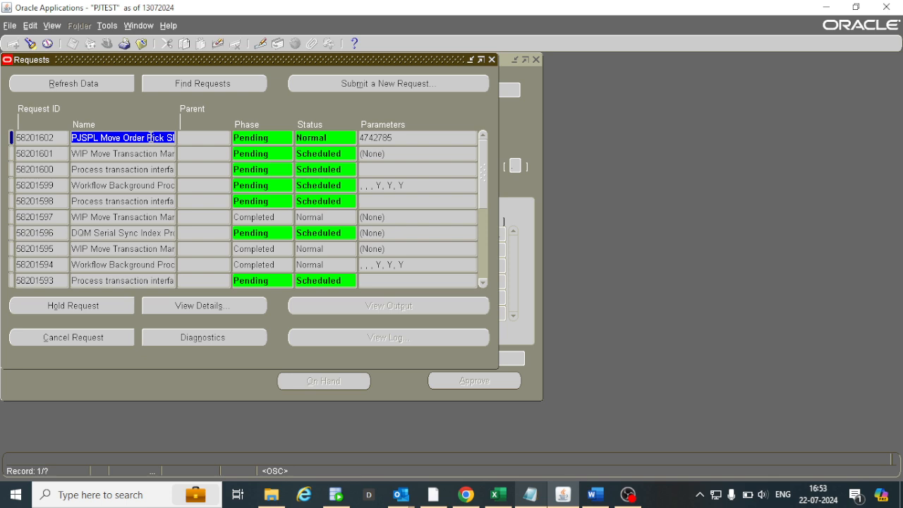
left_click(110, 81)
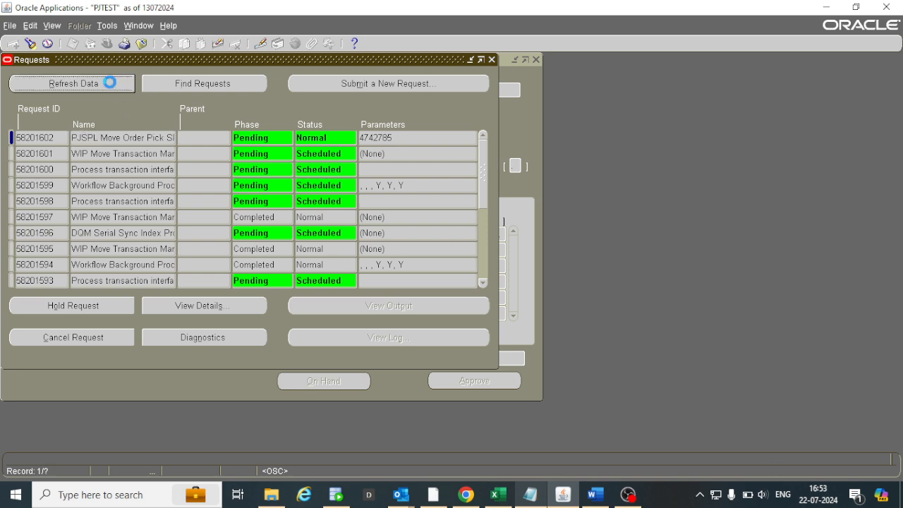
left_click(110, 82)
left_click(110, 83)
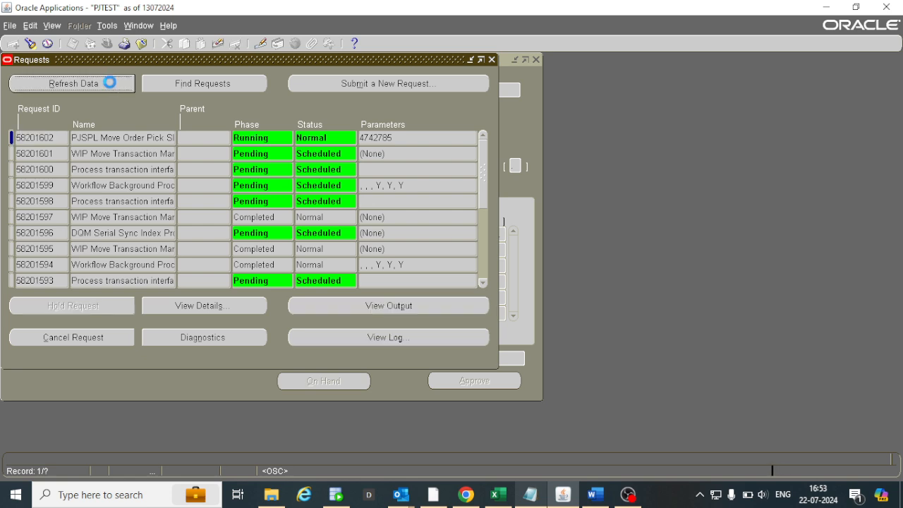
left_click(110, 84)
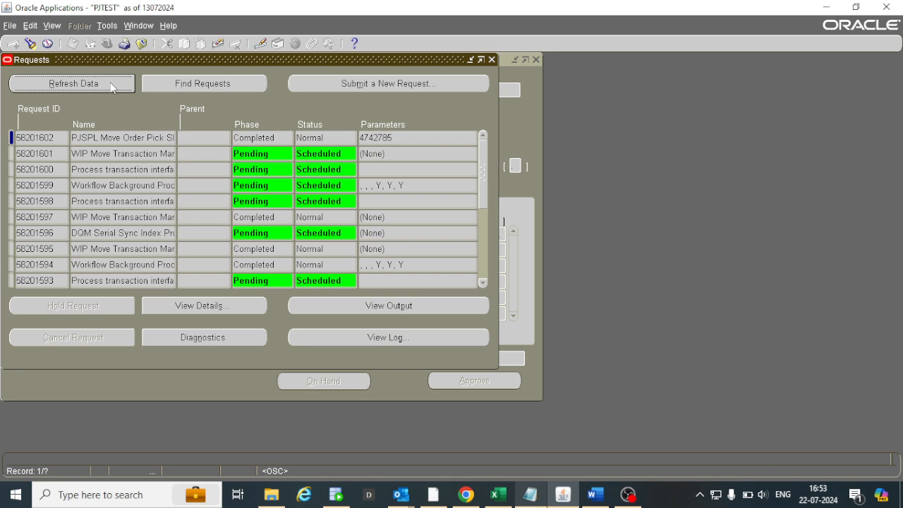
left_click(145, 138)
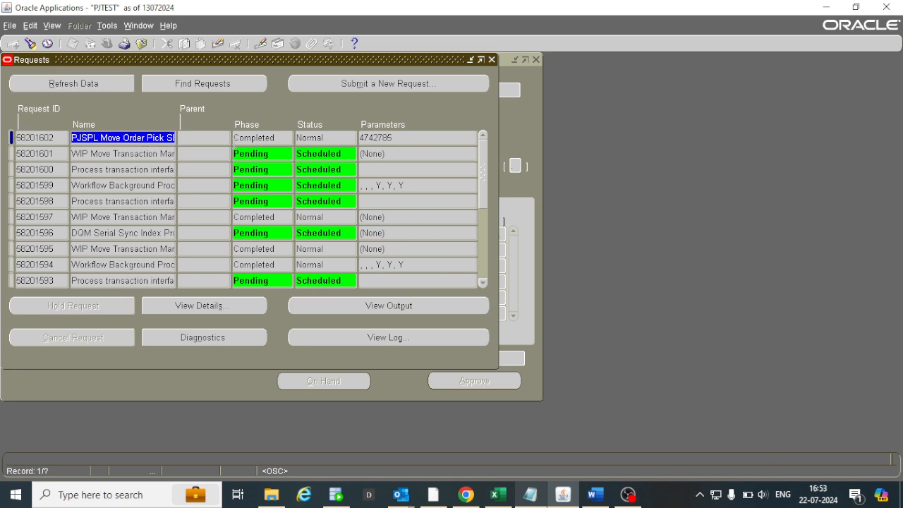
left_click(255, 138)
left_click(315, 139)
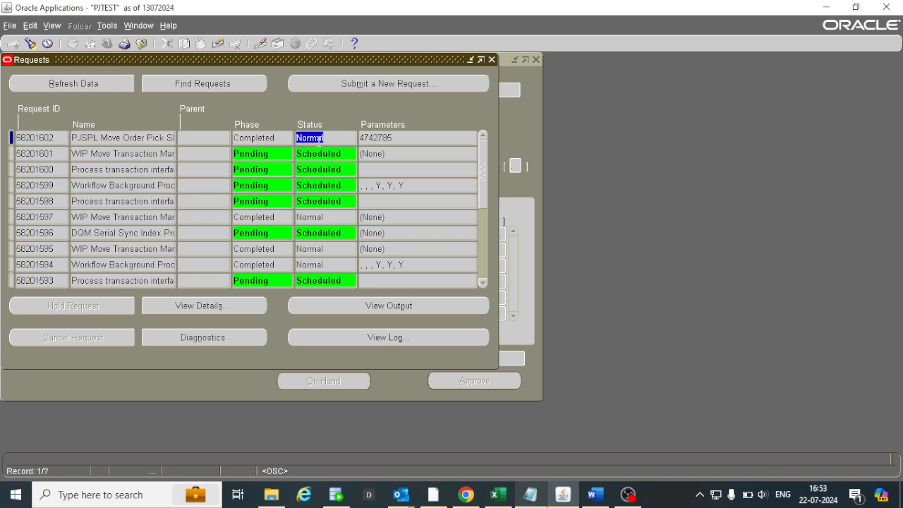
Open the pick slip report's output and review the line's quantity, unit cost and total amount.
left_click(438, 306)
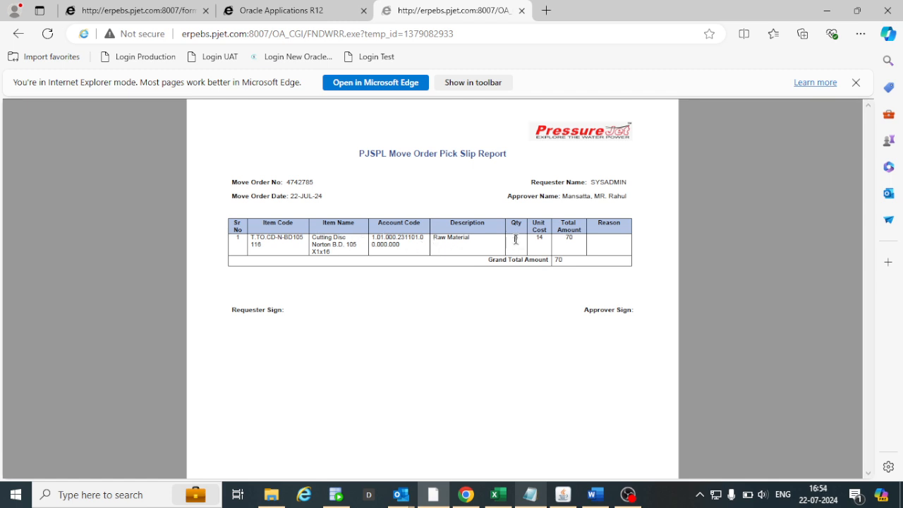
left_click_drag(516, 239, 532, 242)
left_click(569, 238)
left_click(628, 494)
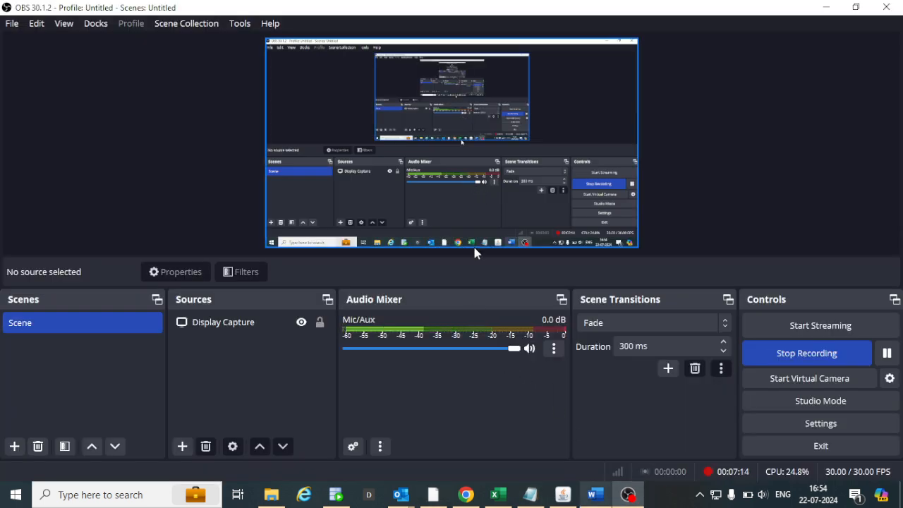